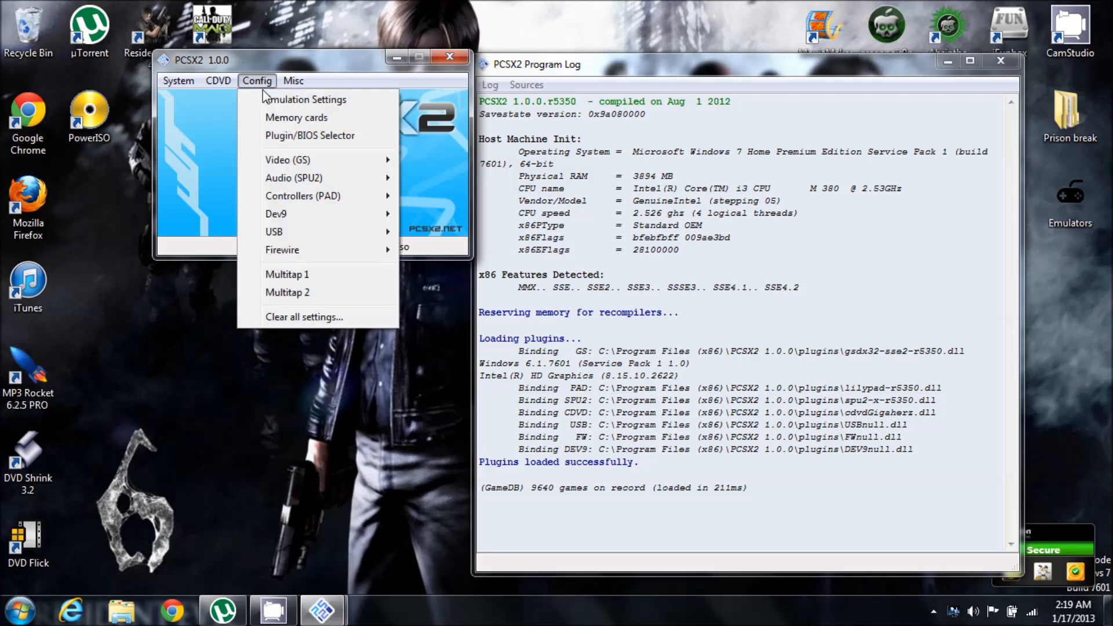
# Review the emulator's chosen plugins and the selected BIOS rom, and accept the component selection
pyautogui.click(284, 139)
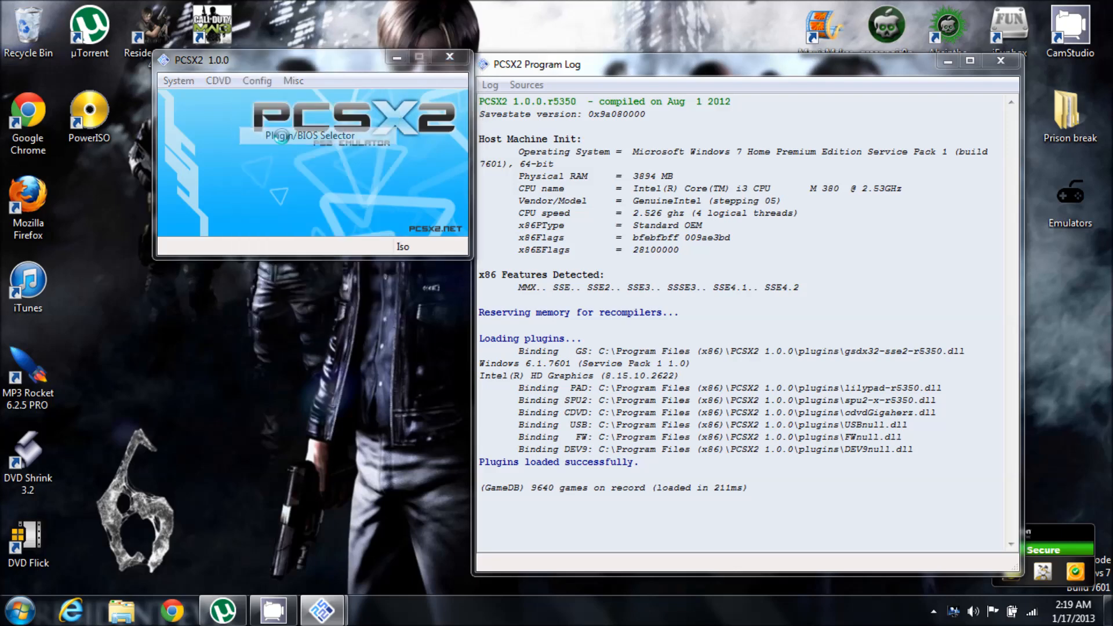
pyautogui.click(376, 115)
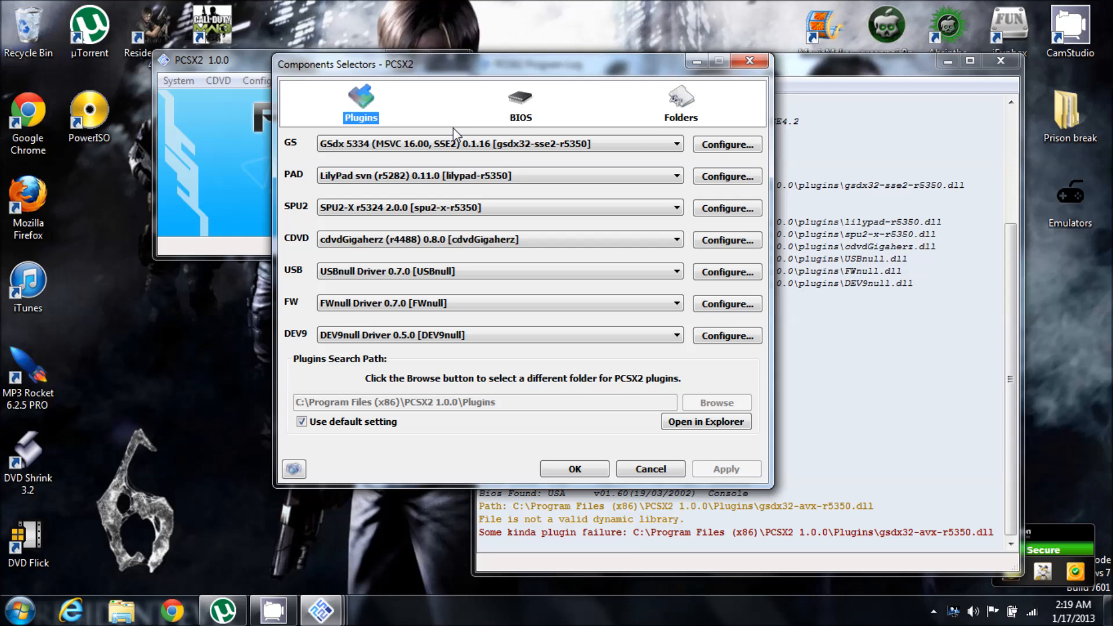
pyautogui.click(522, 107)
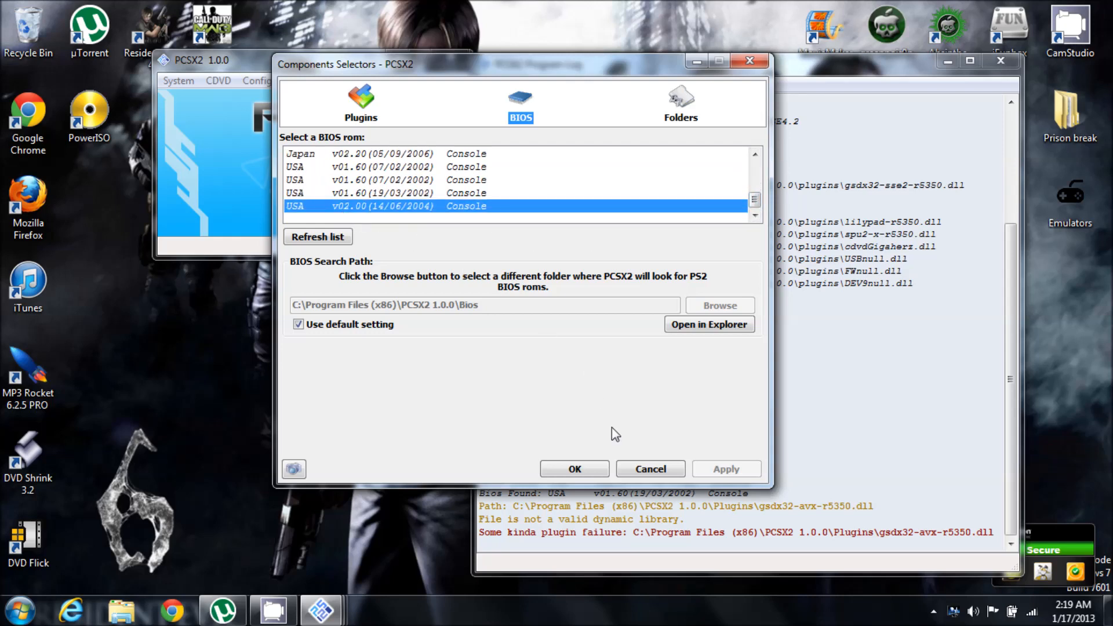
pyautogui.click(598, 473)
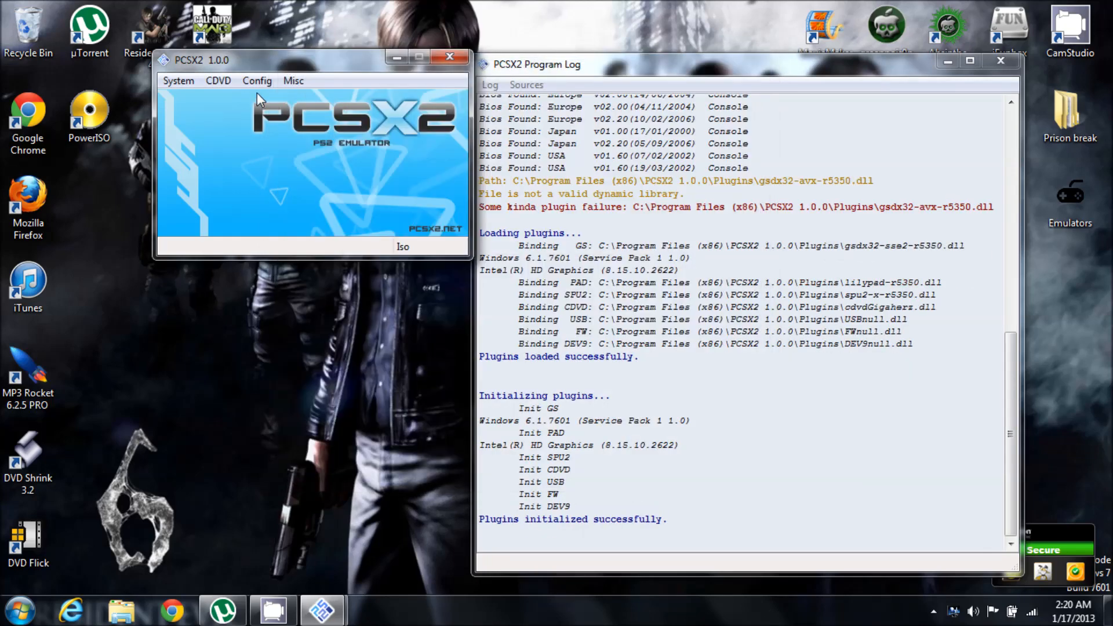
# Examine the EE/IOP, VUs and GS pages of the emulation settings
pyautogui.click(257, 82)
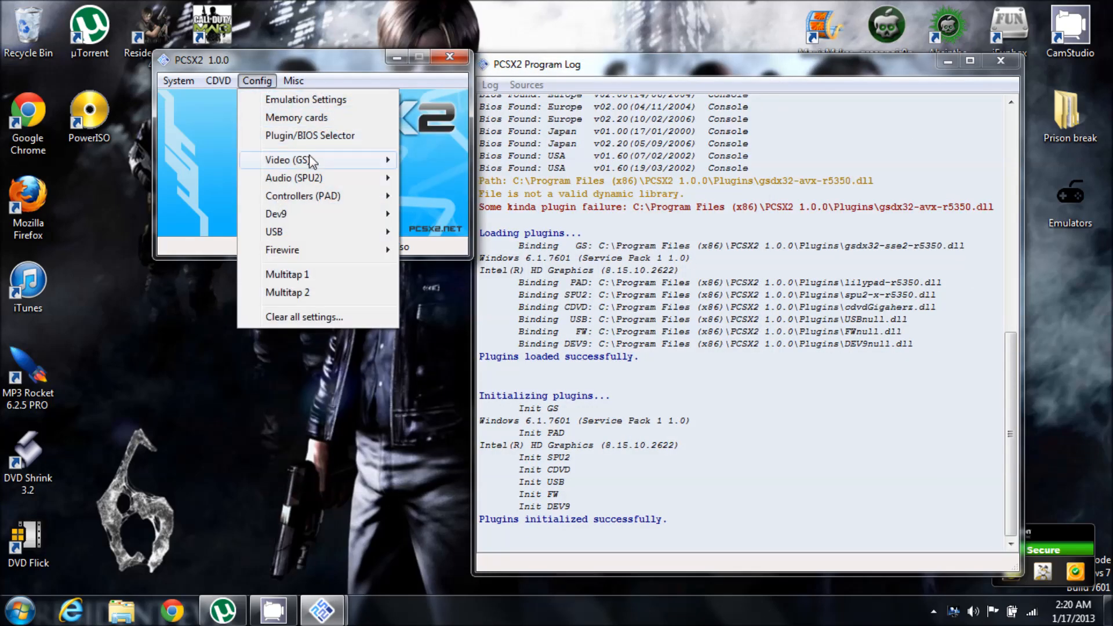
pyautogui.click(317, 99)
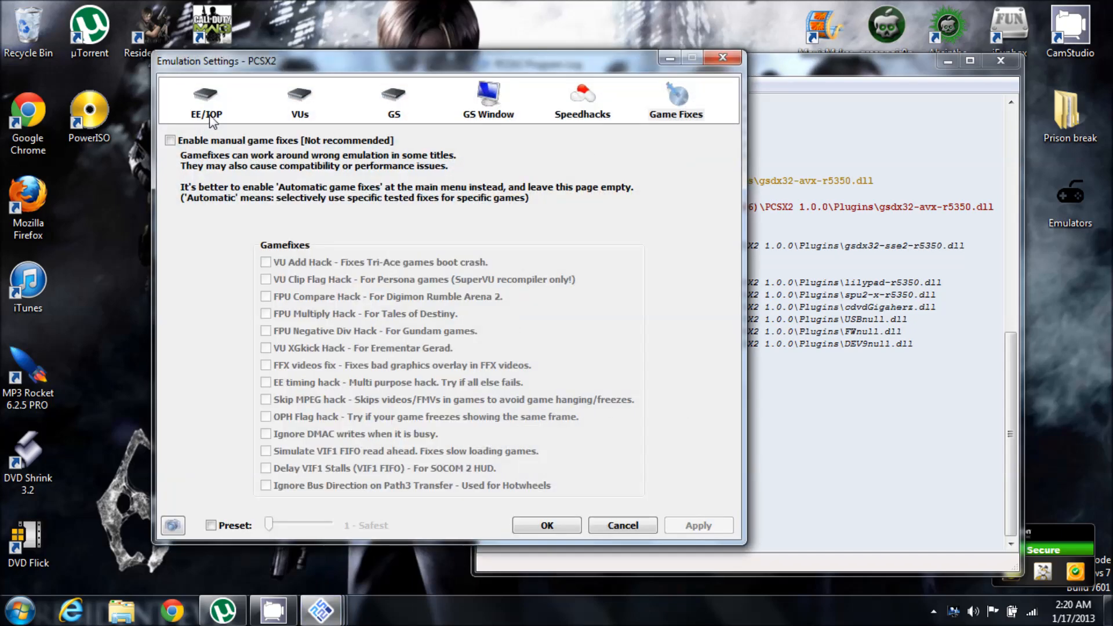
pyautogui.click(214, 116)
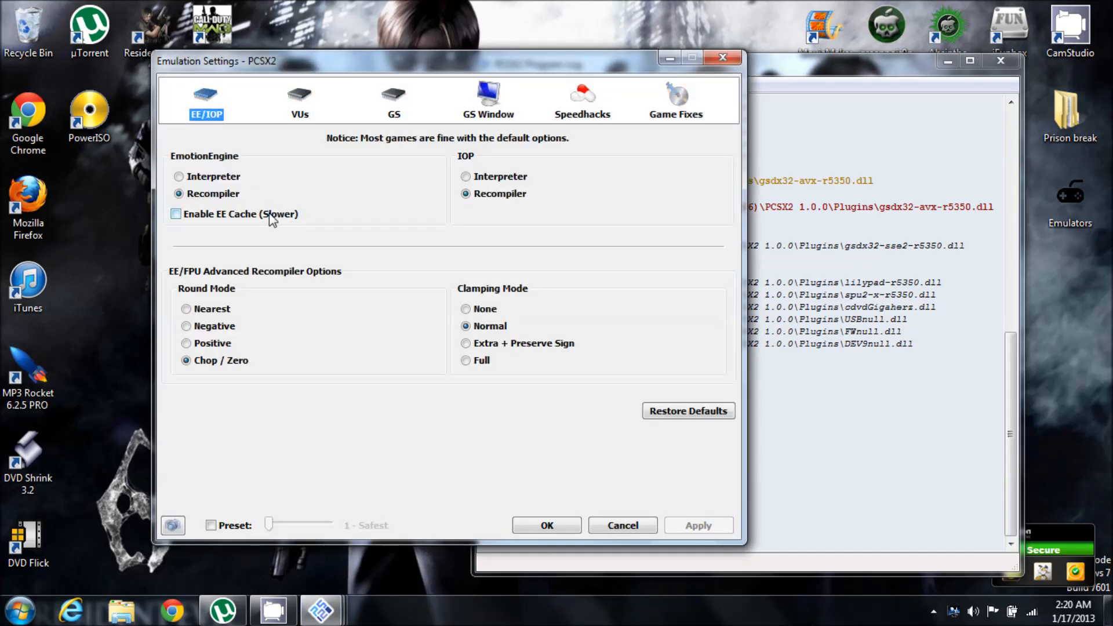
pyautogui.click(300, 100)
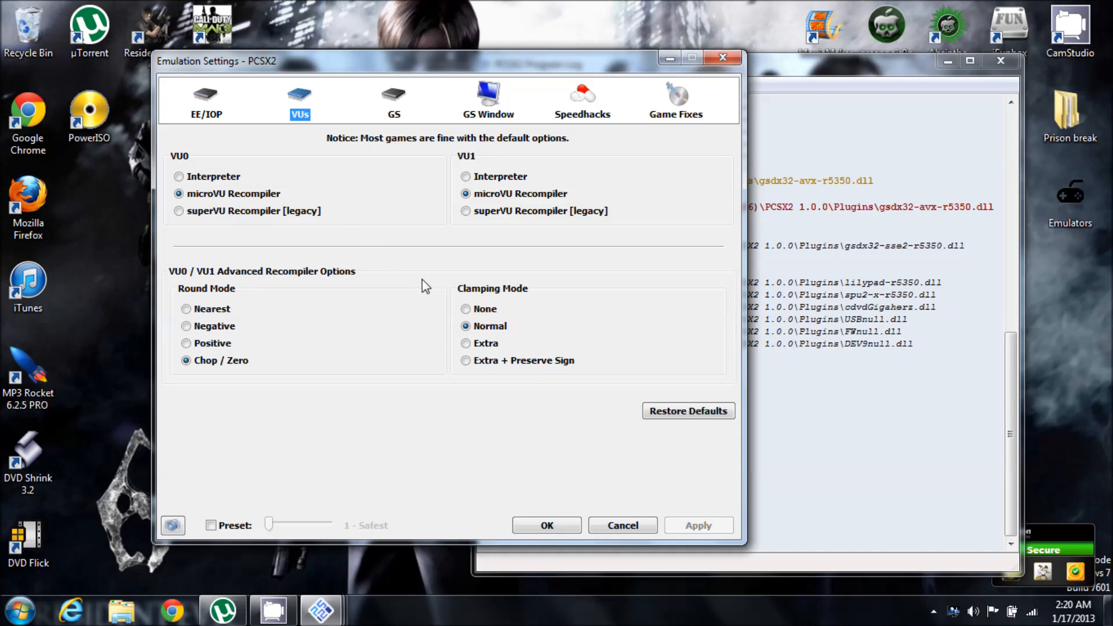
pyautogui.click(397, 109)
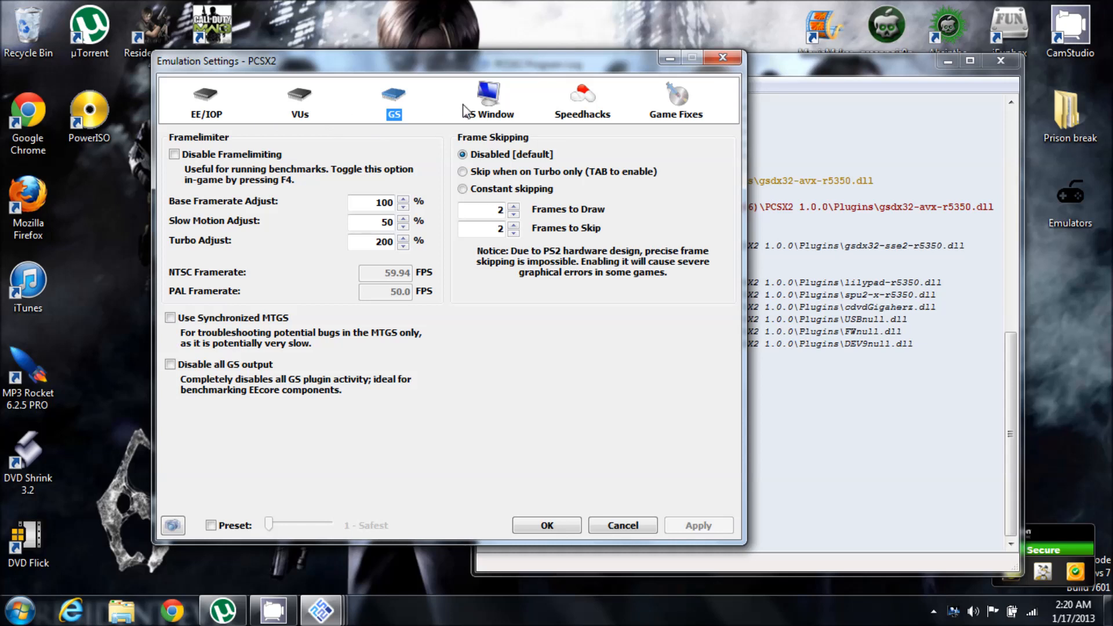
# Examine the GS Window, Speedhacks and Game Fixes pages, and accept the emulation settings
pyautogui.click(493, 109)
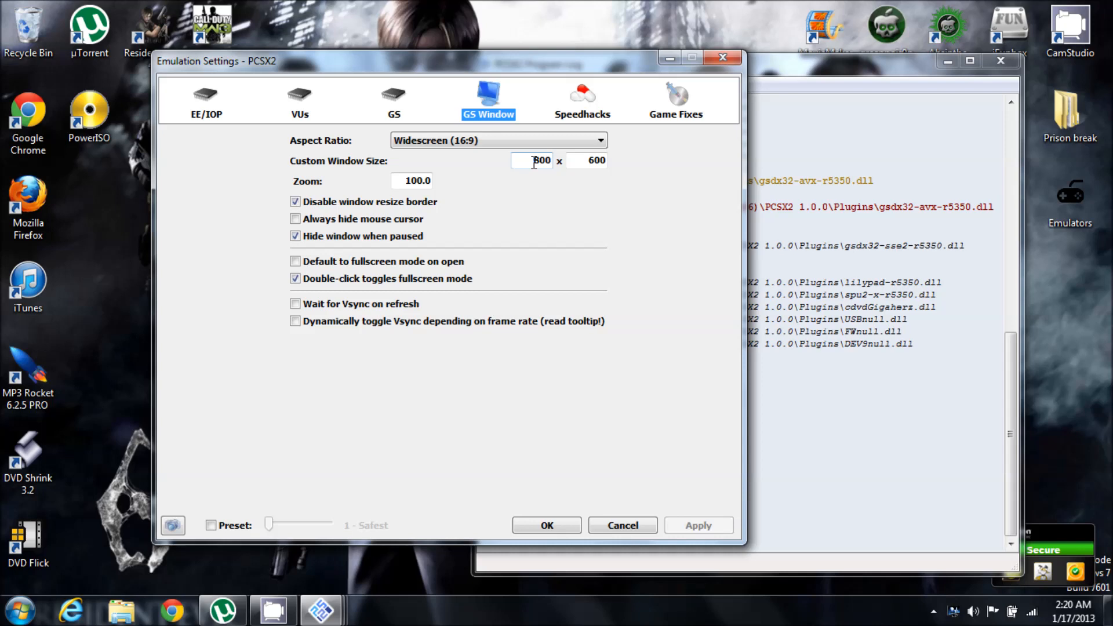
pyautogui.moveTo(532, 162); pyautogui.dragTo(552, 161)
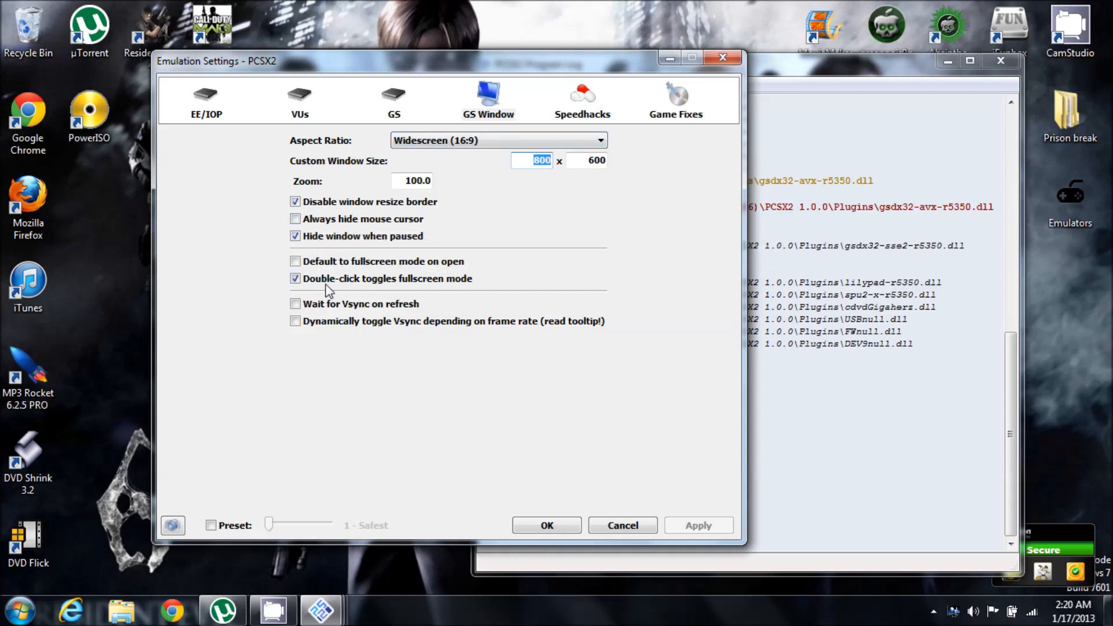
pyautogui.moveTo(318, 328)
pyautogui.click(582, 104)
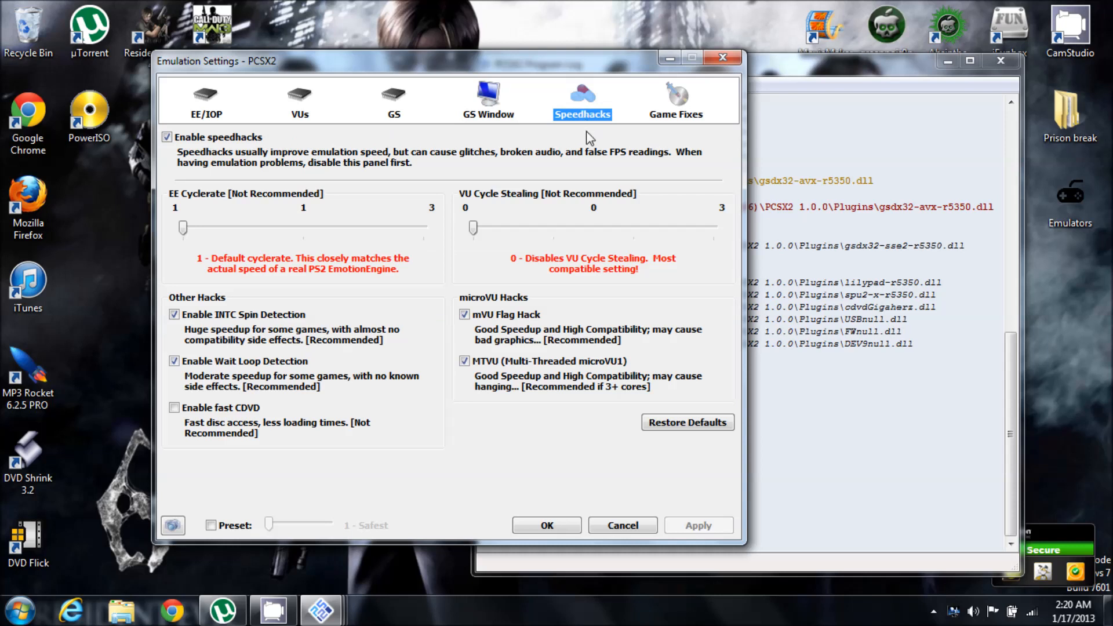
pyautogui.moveTo(546, 134)
pyautogui.click(673, 108)
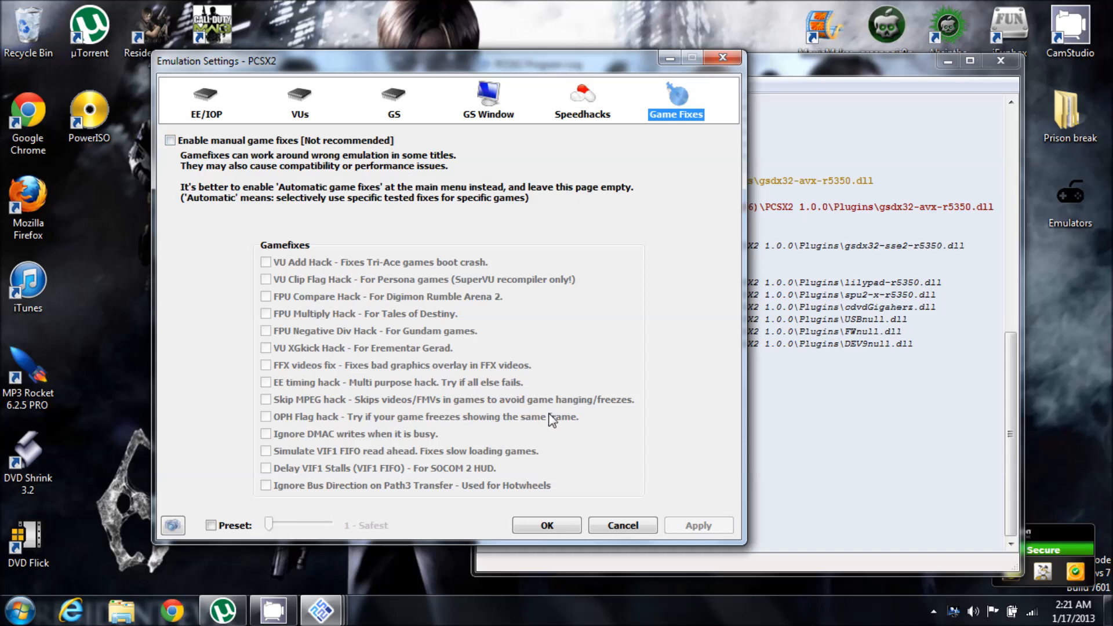
pyautogui.click(547, 525)
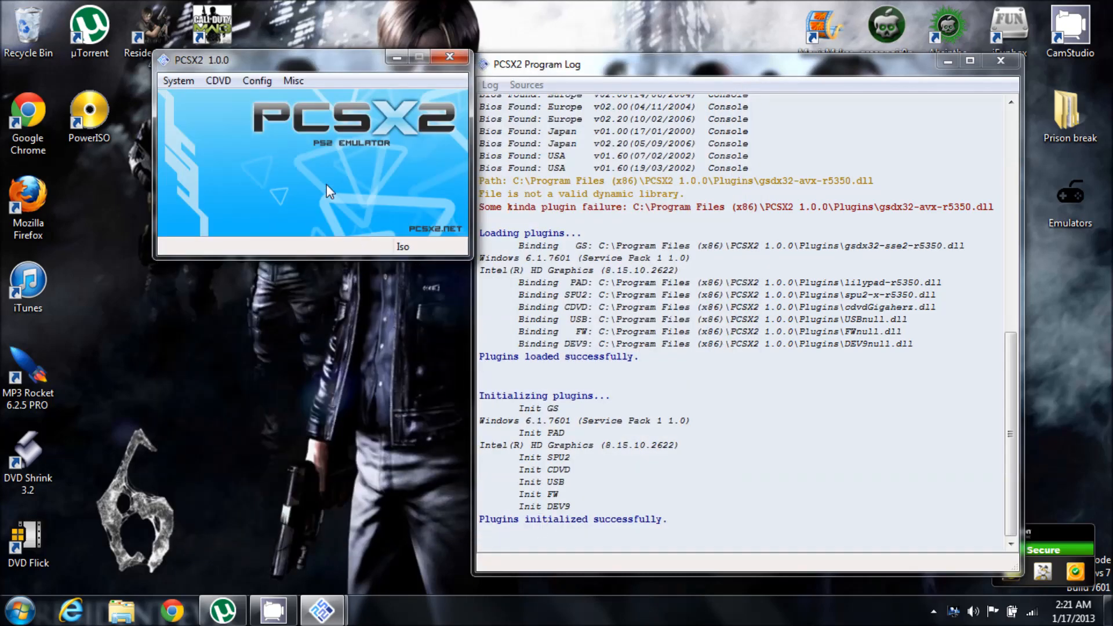
# Review the GSdx video plugin's settings, especially the custom internal resolution's width and height, and accept them
pyautogui.click(249, 82)
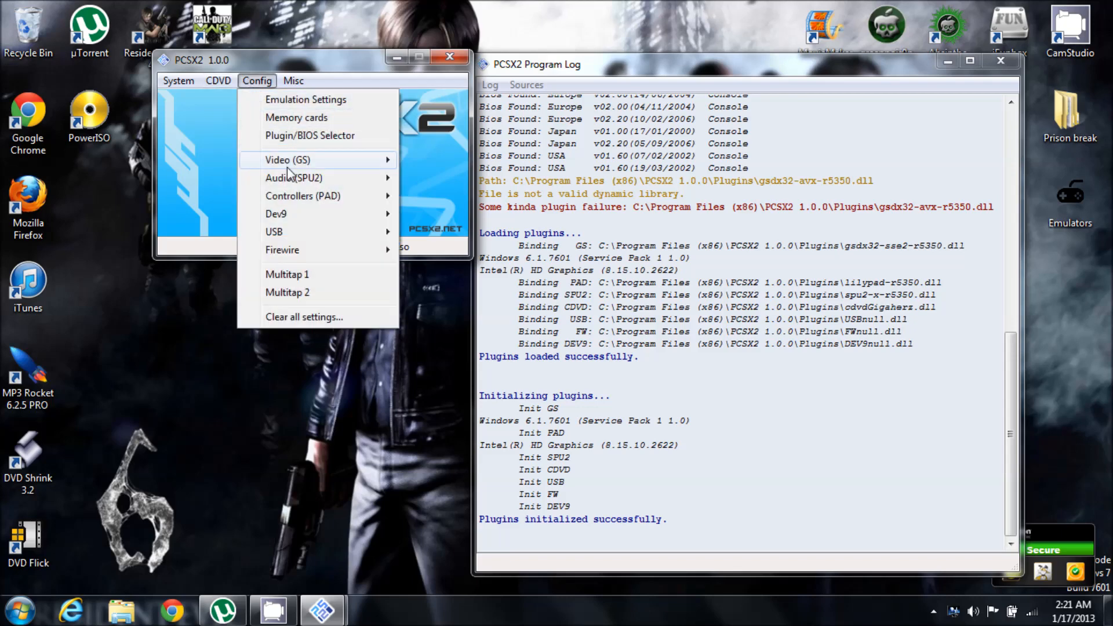
pyautogui.moveTo(383, 160)
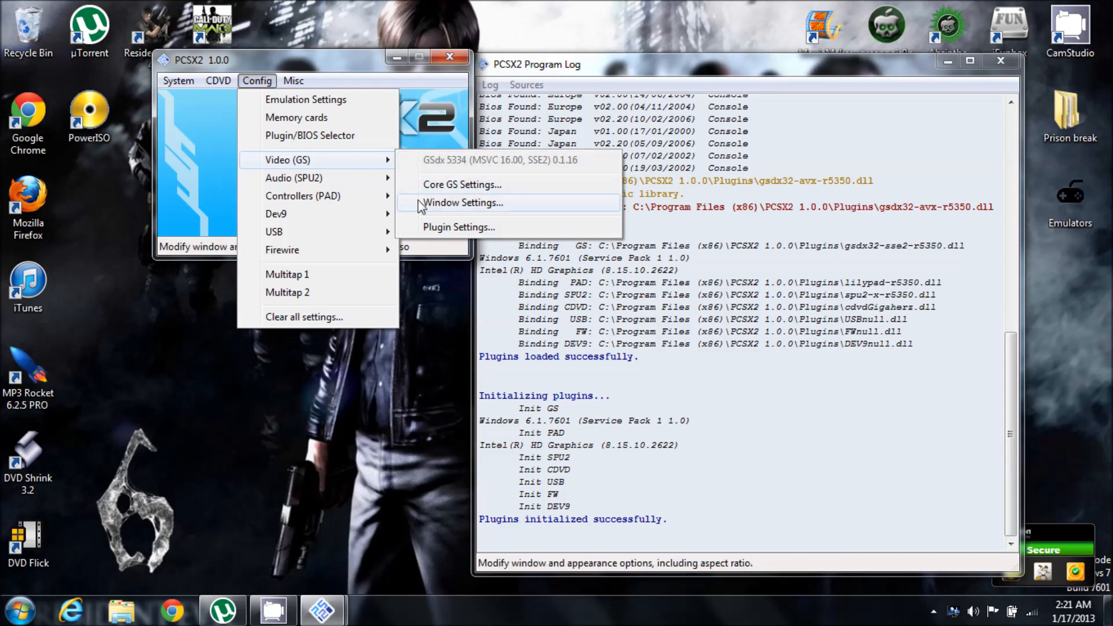
pyautogui.click(427, 226)
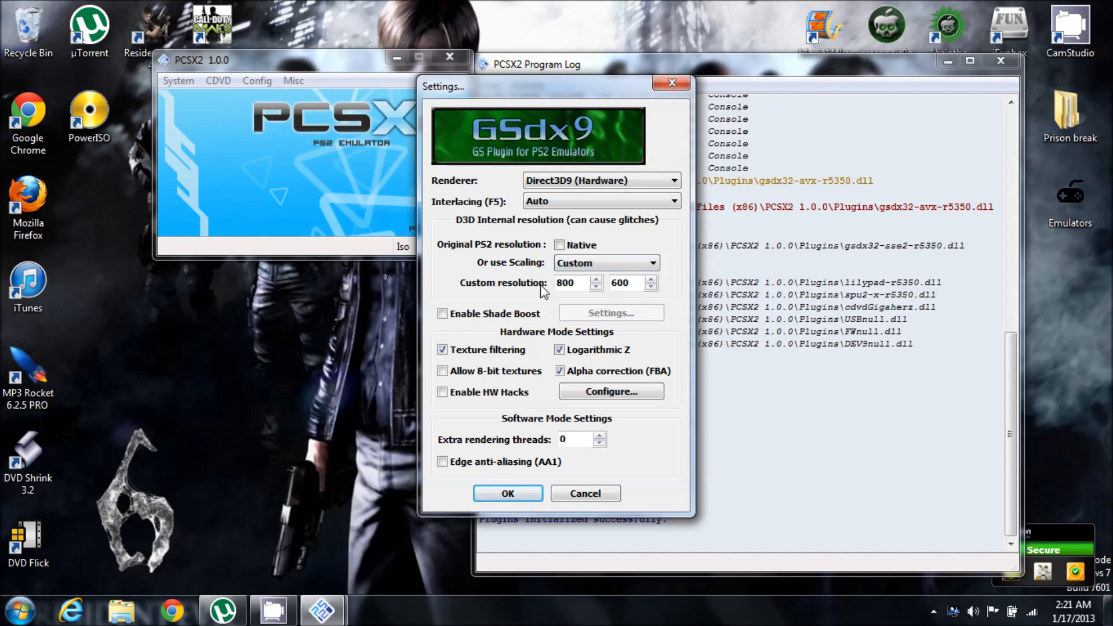
pyautogui.moveTo(578, 281); pyautogui.dragTo(554, 277)
pyautogui.click(629, 283)
pyautogui.moveTo(630, 284); pyautogui.dragTo(555, 283)
pyautogui.moveTo(634, 284); pyautogui.dragTo(611, 284)
pyautogui.click(573, 281)
pyautogui.moveTo(620, 283)
pyautogui.mouseDown()
pyautogui.moveTo(605, 285)
pyautogui.moveTo(631, 283)
pyautogui.moveTo(604, 284)
pyautogui.mouseUp()
pyautogui.click(509, 496)
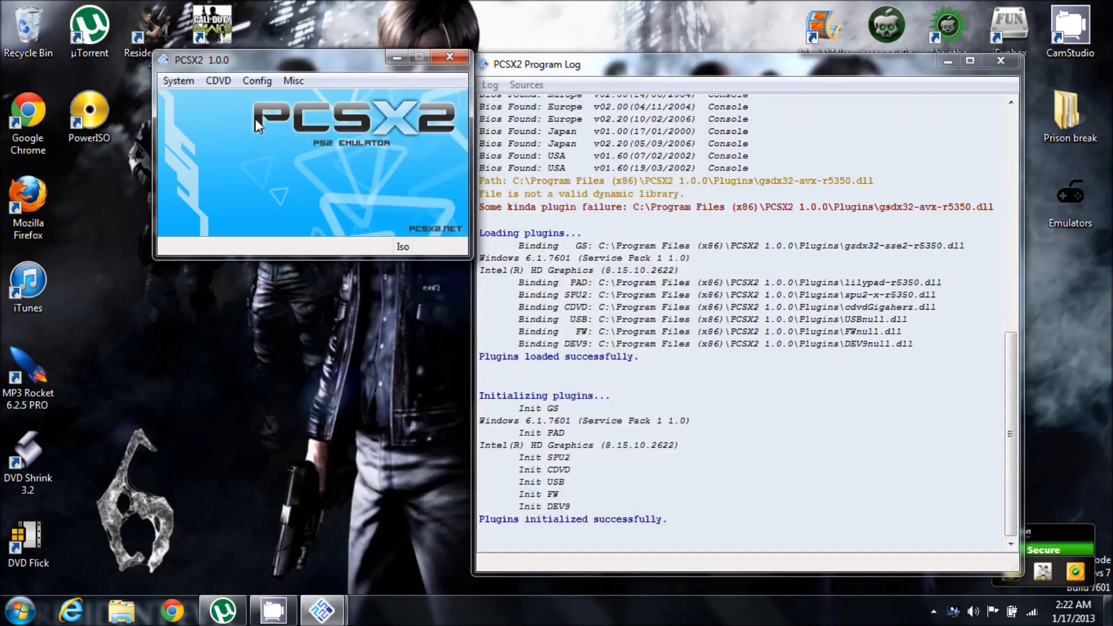
# Check the SPU2-X audio plugin's interpolation choices and set its output module to 2 - DirectSound (nice)
pyautogui.click(258, 81)
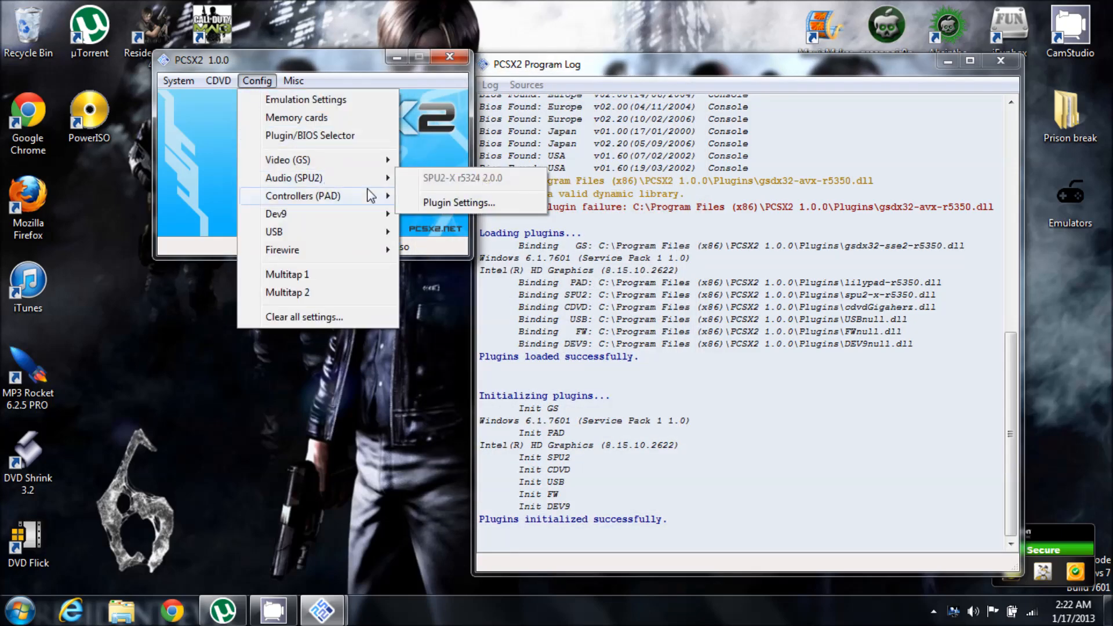
pyautogui.moveTo(374, 187)
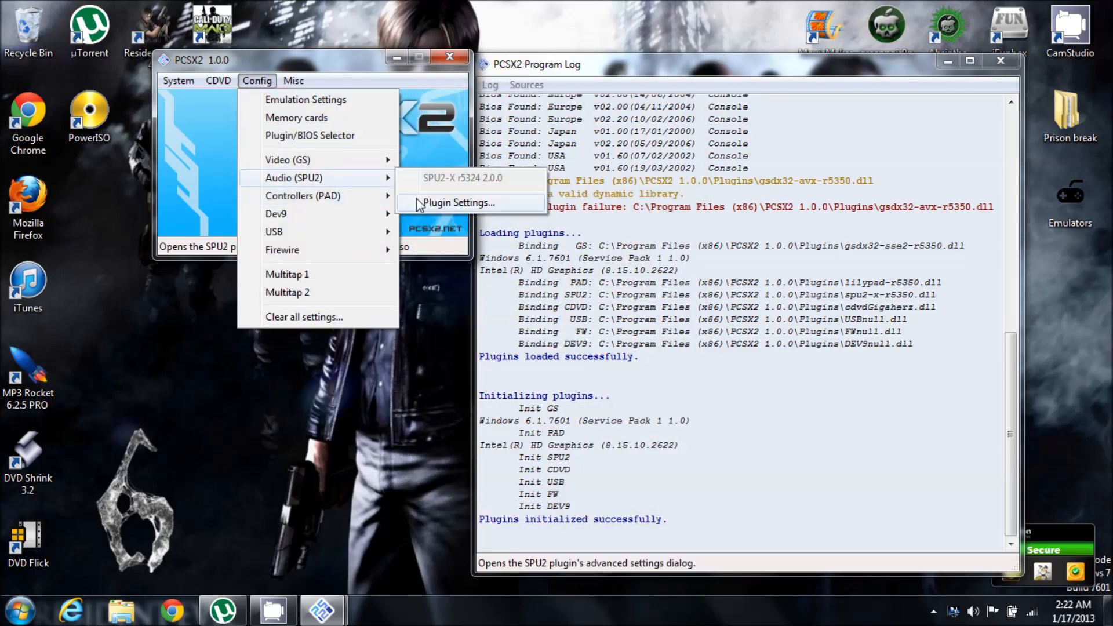
pyautogui.click(428, 202)
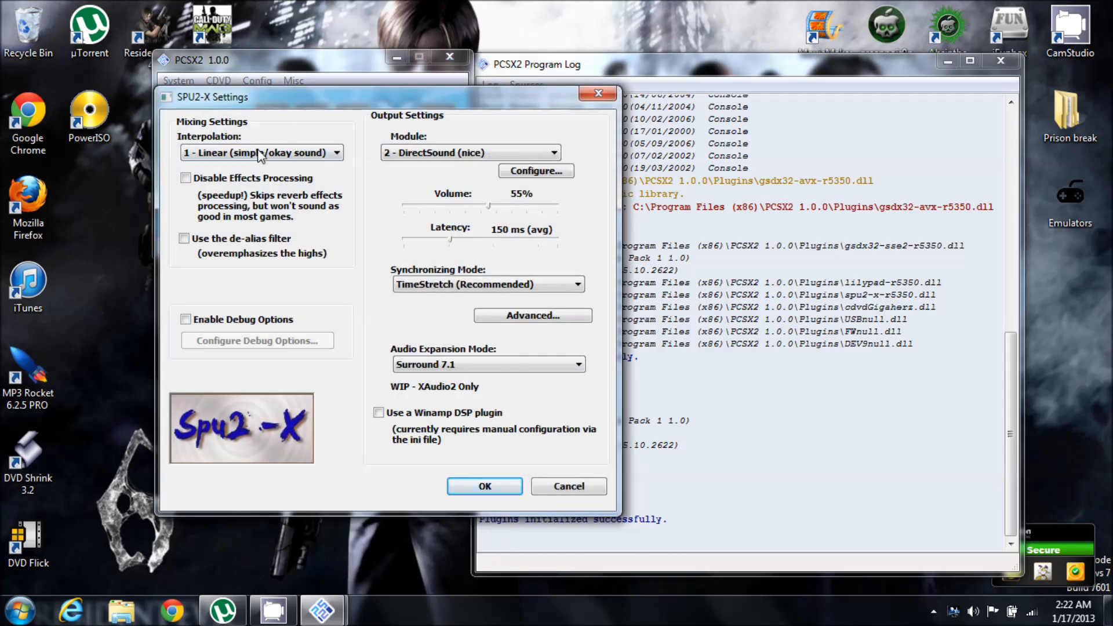
pyautogui.click(334, 155)
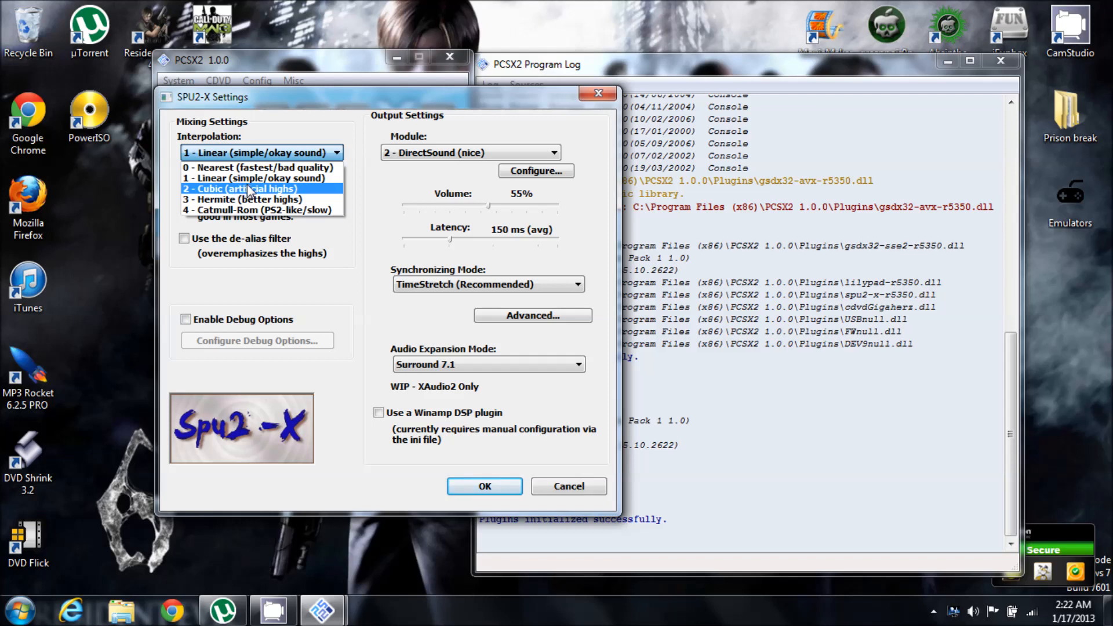
pyautogui.press('Escape')
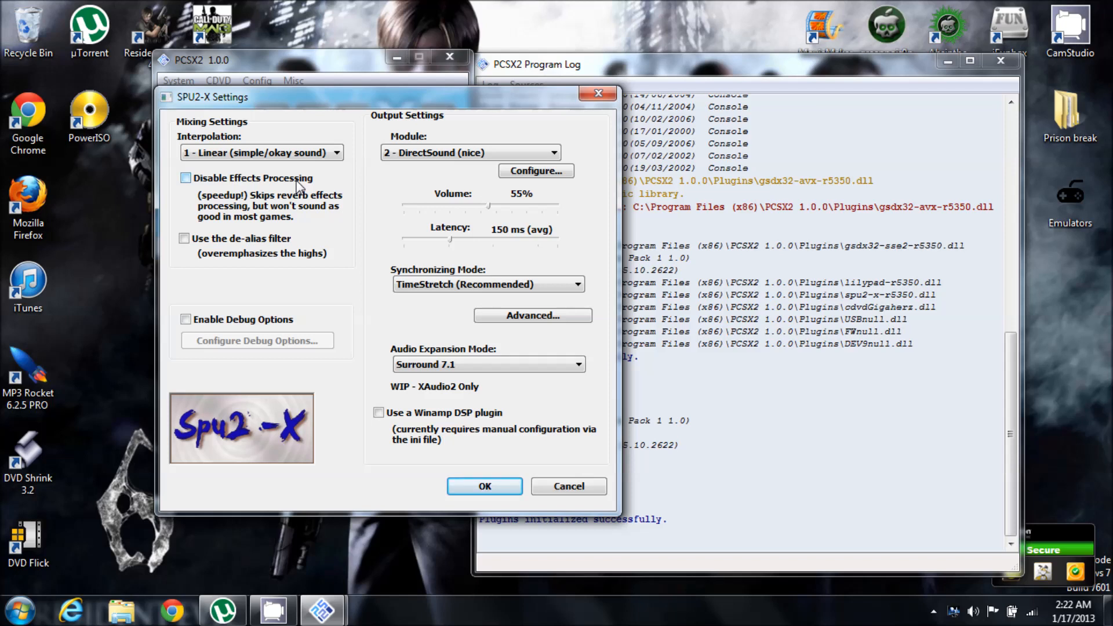
pyautogui.click(413, 153)
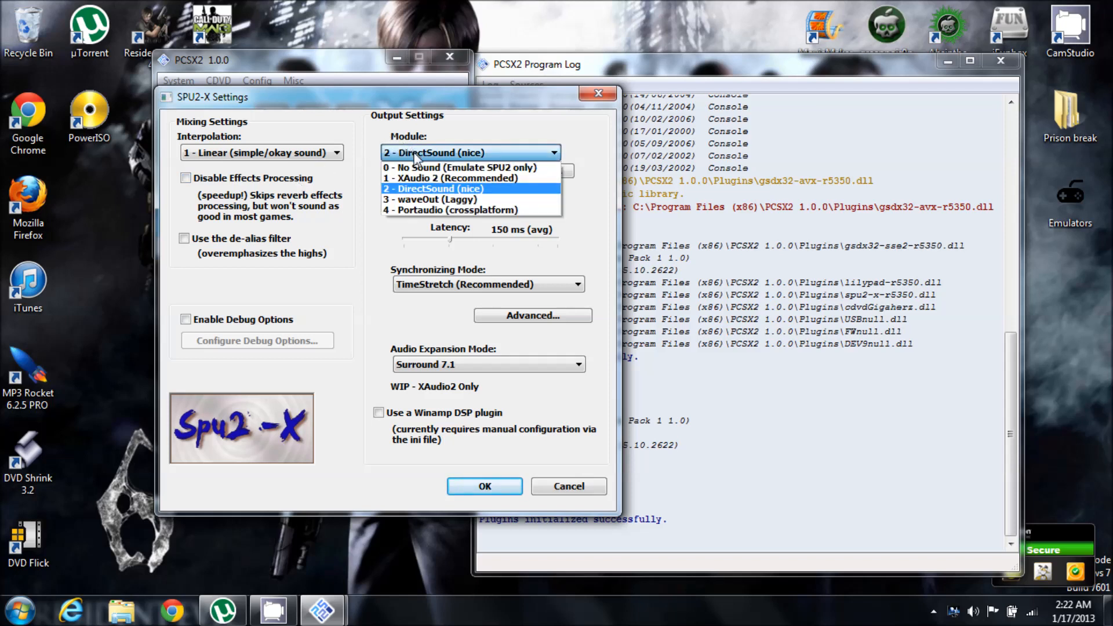
pyautogui.click(435, 189)
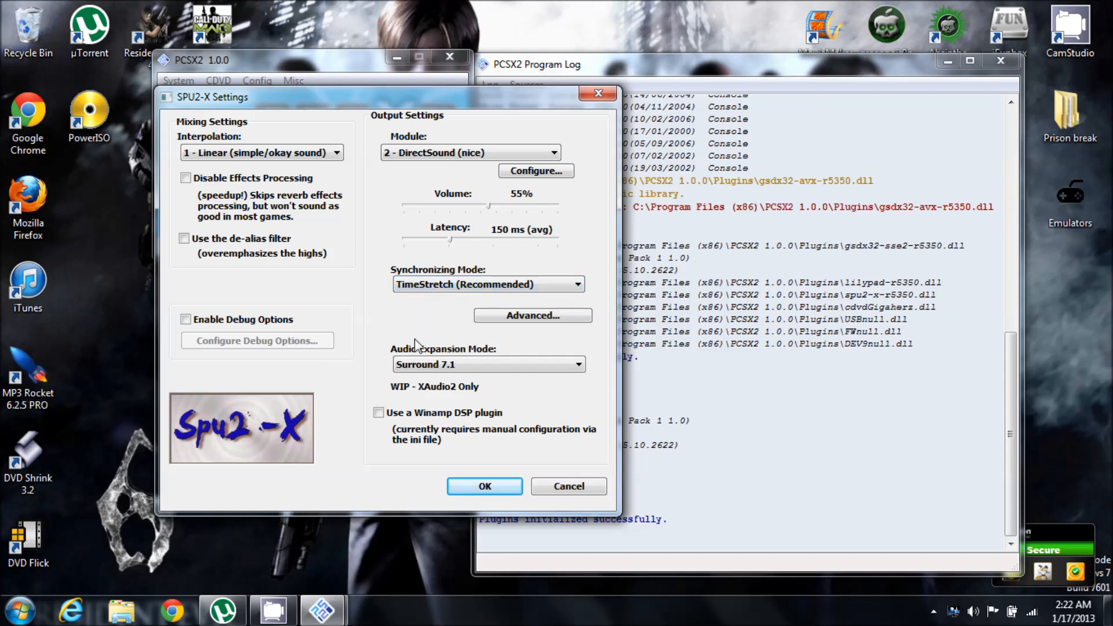
# Set the Audio Expansion Mode to Surround 7.1 and accept the SPU2-X settings
pyautogui.click(441, 364)
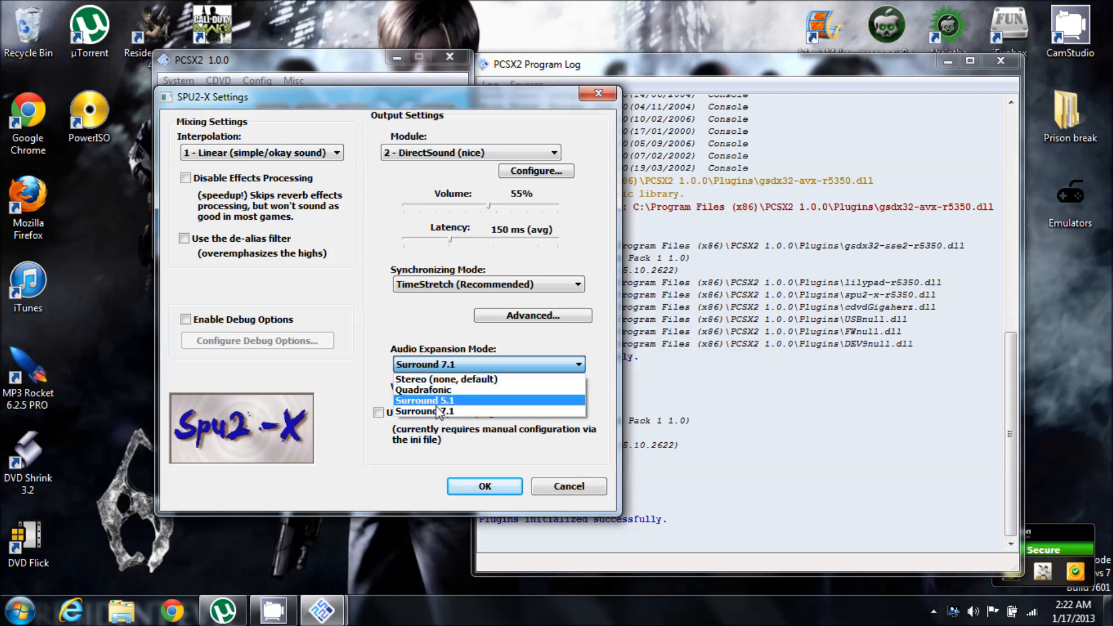
pyautogui.press('Up')
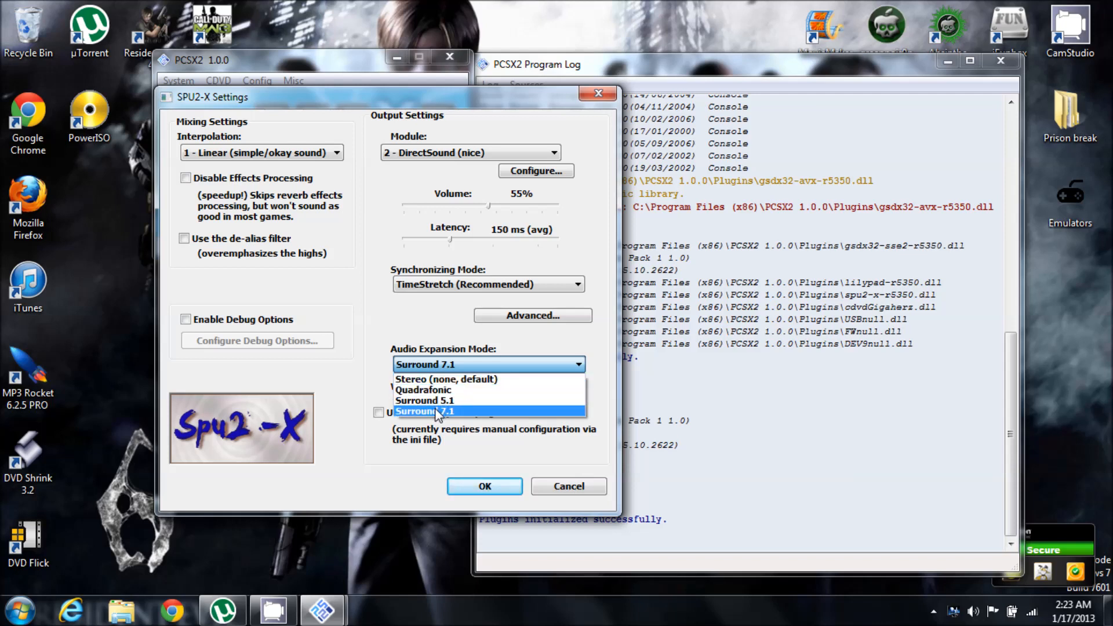
pyautogui.click(436, 412)
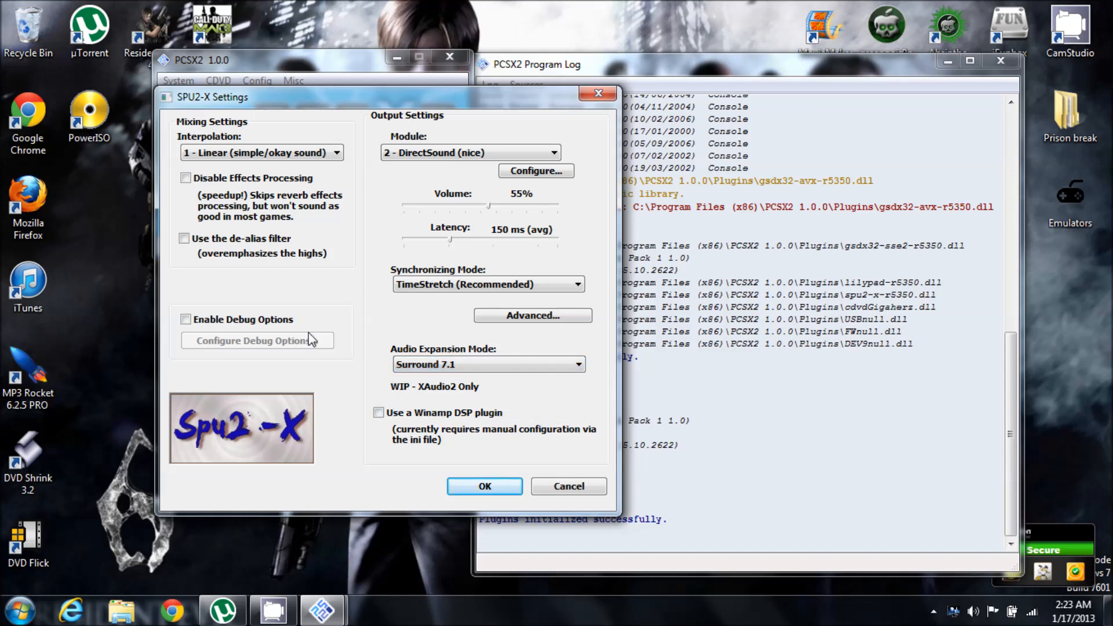
pyautogui.click(469, 485)
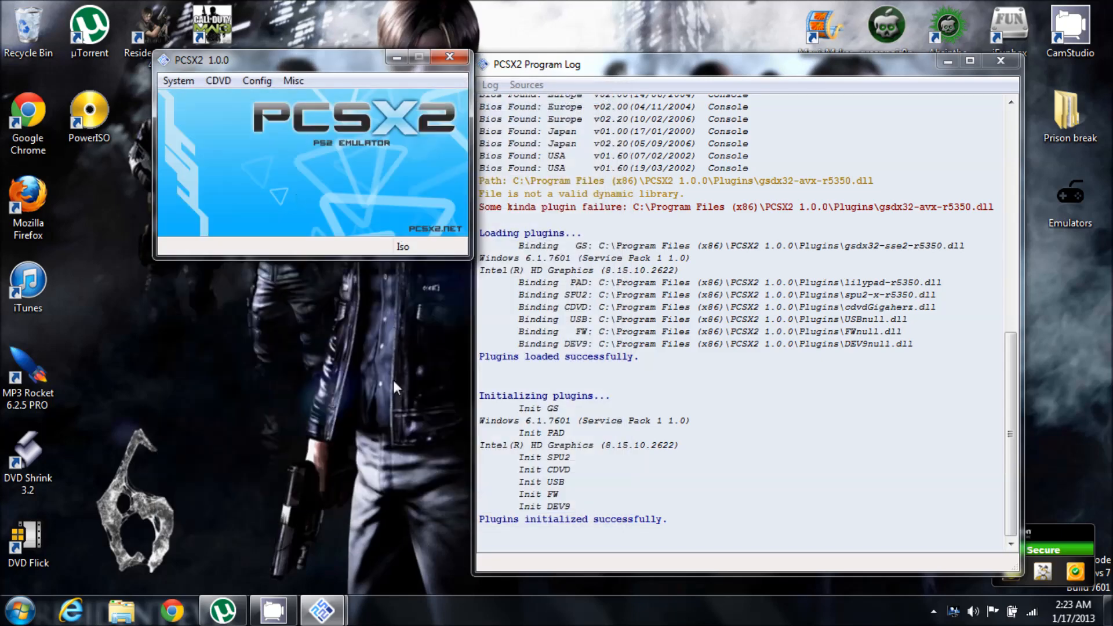
# Review the LilyPad controller plugin's general settings and Pad 1 key bindings, and accept them
pyautogui.click(258, 81)
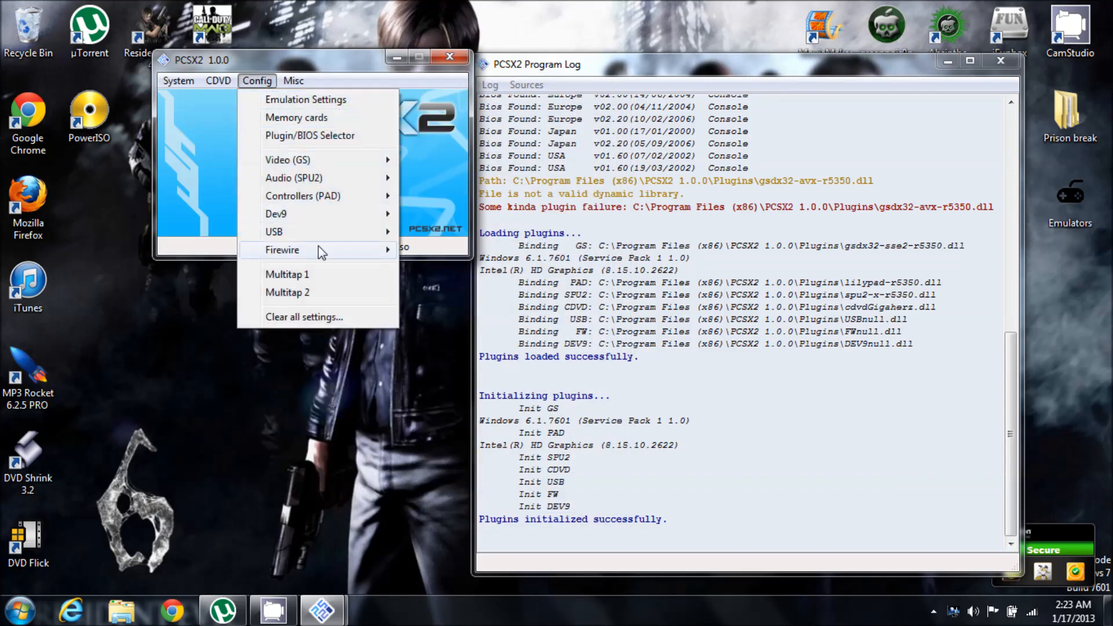
pyautogui.moveTo(330, 201)
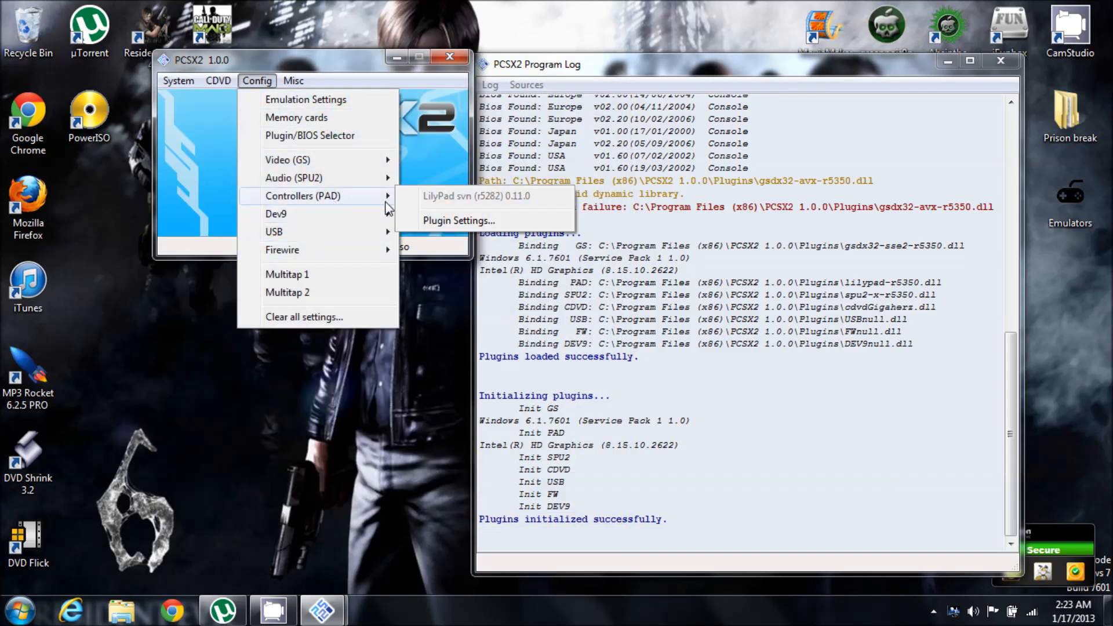
pyautogui.click(440, 221)
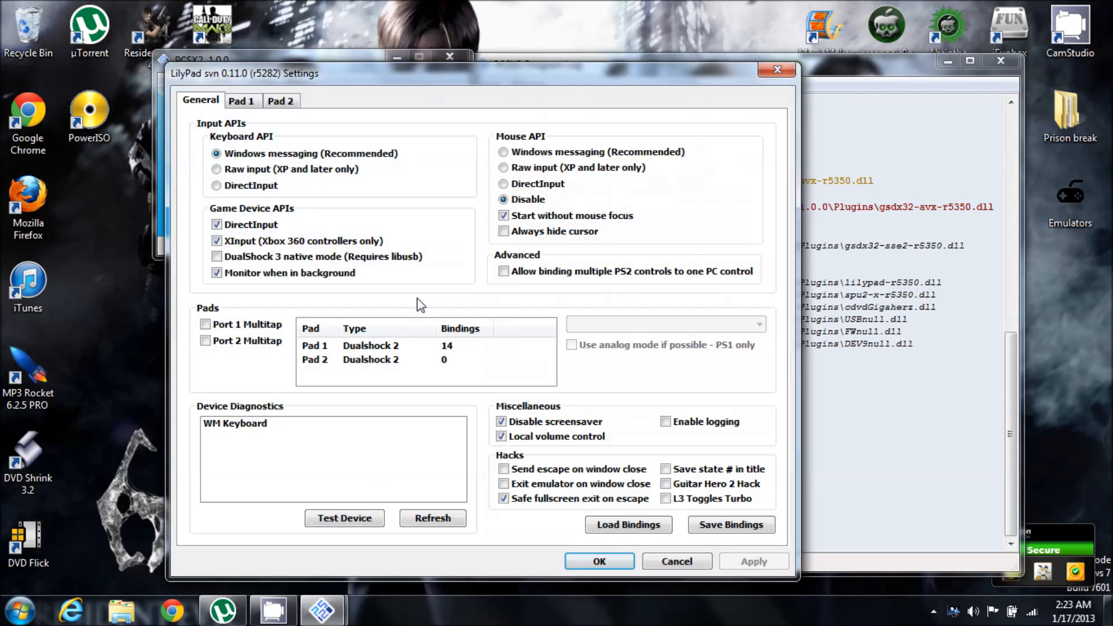
pyautogui.click(250, 102)
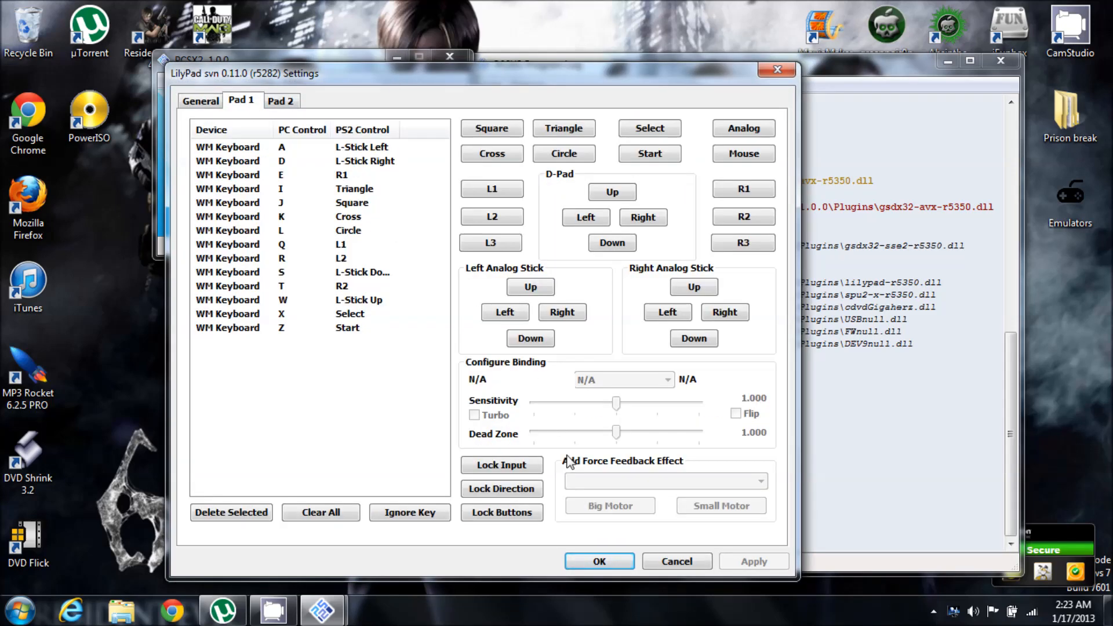
pyautogui.click(597, 560)
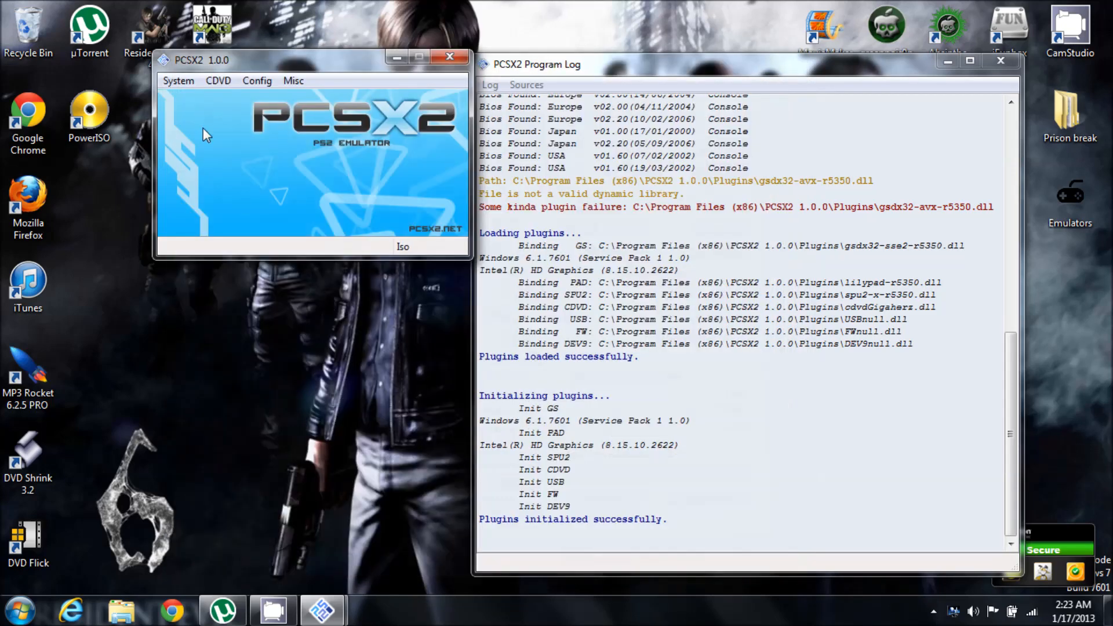
pyautogui.click(178, 81)
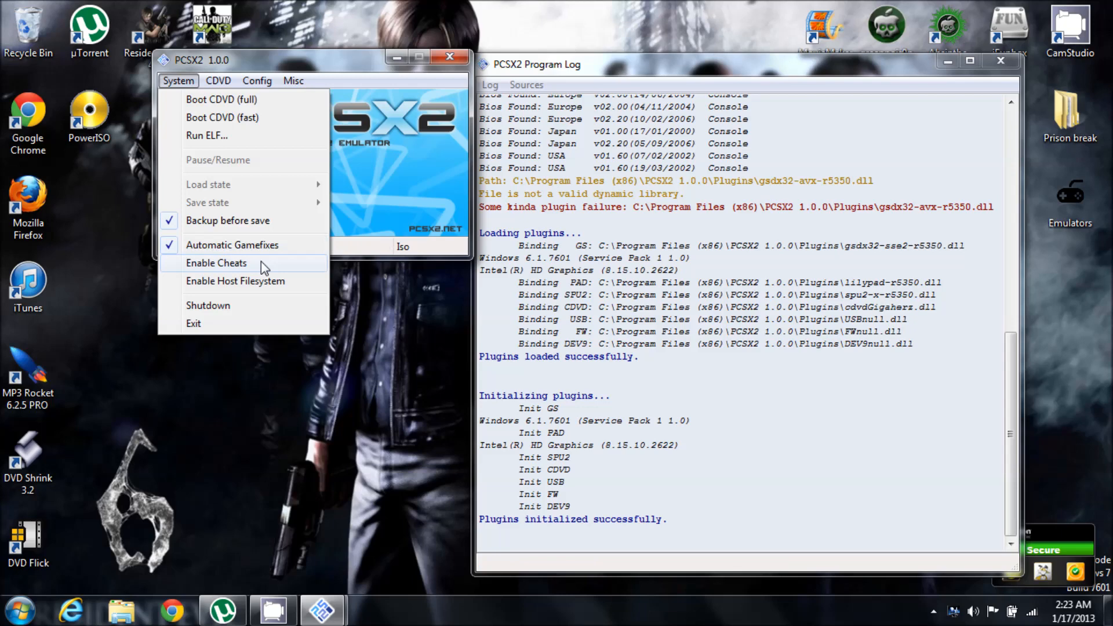
pyautogui.click(350, 237)
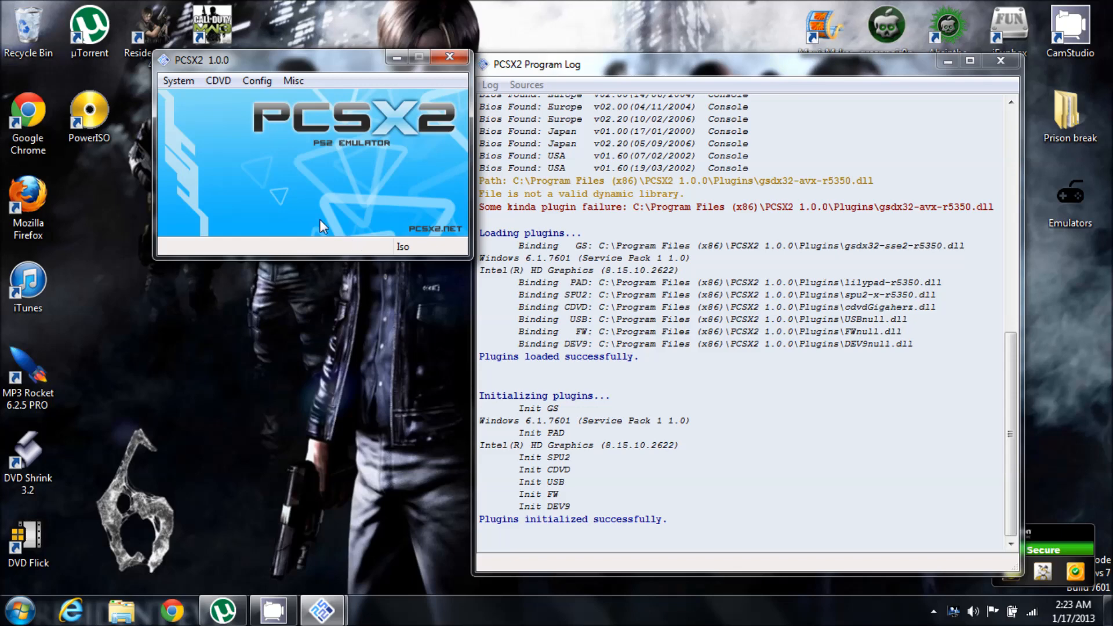
# Test the setup by booting the current Marvel vs. Capcom 2 disc image with Boot CDVD (fast), and close the game window
pyautogui.click(185, 82)
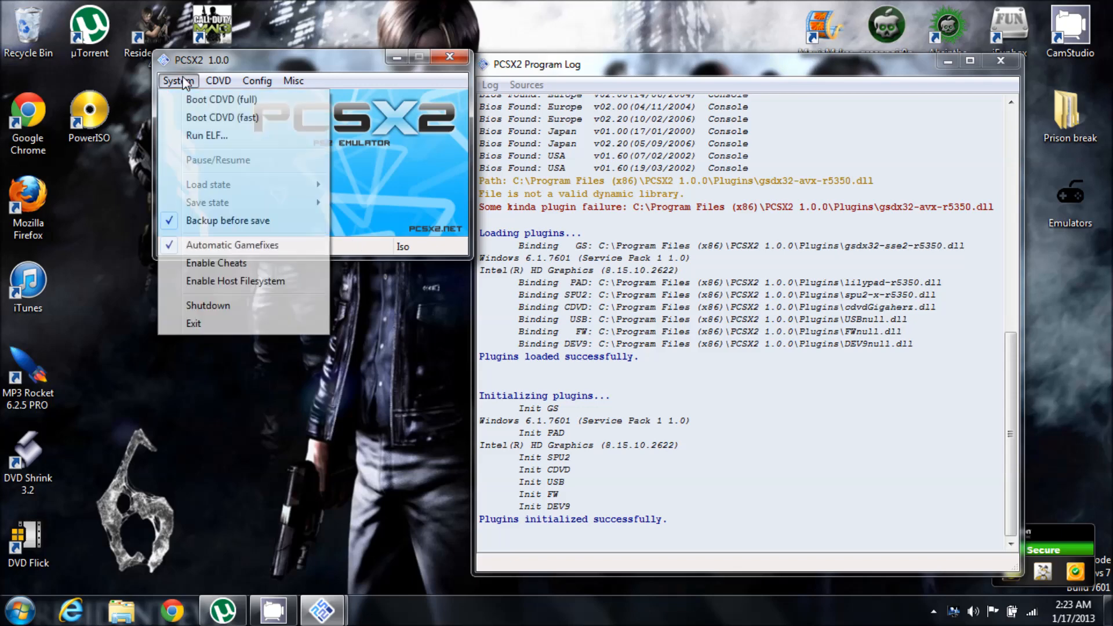
pyautogui.click(219, 86)
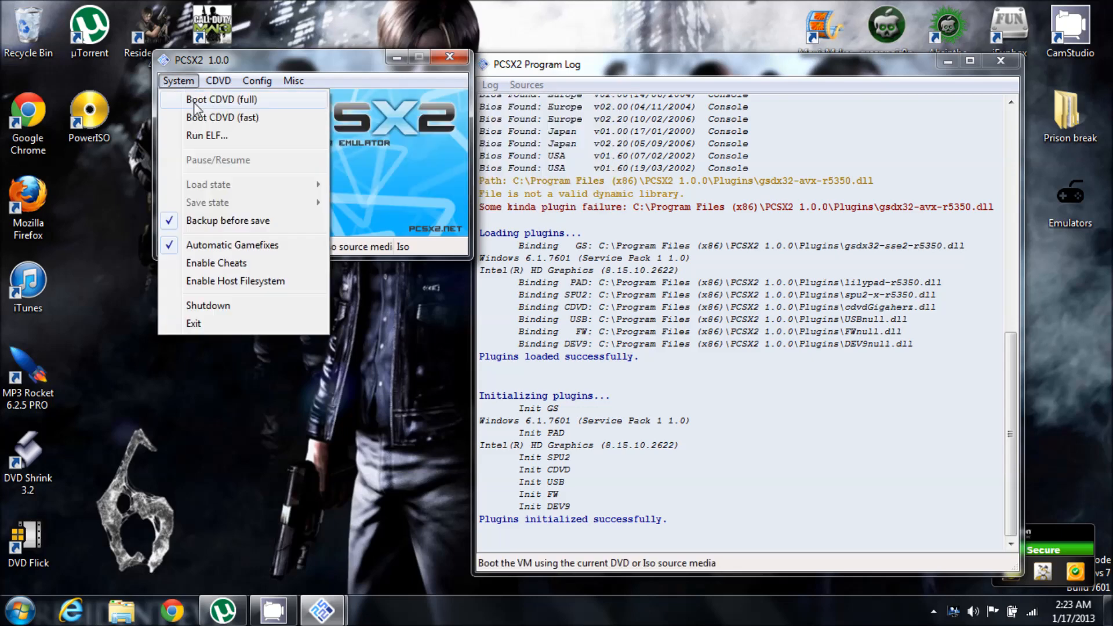
pyautogui.click(199, 114)
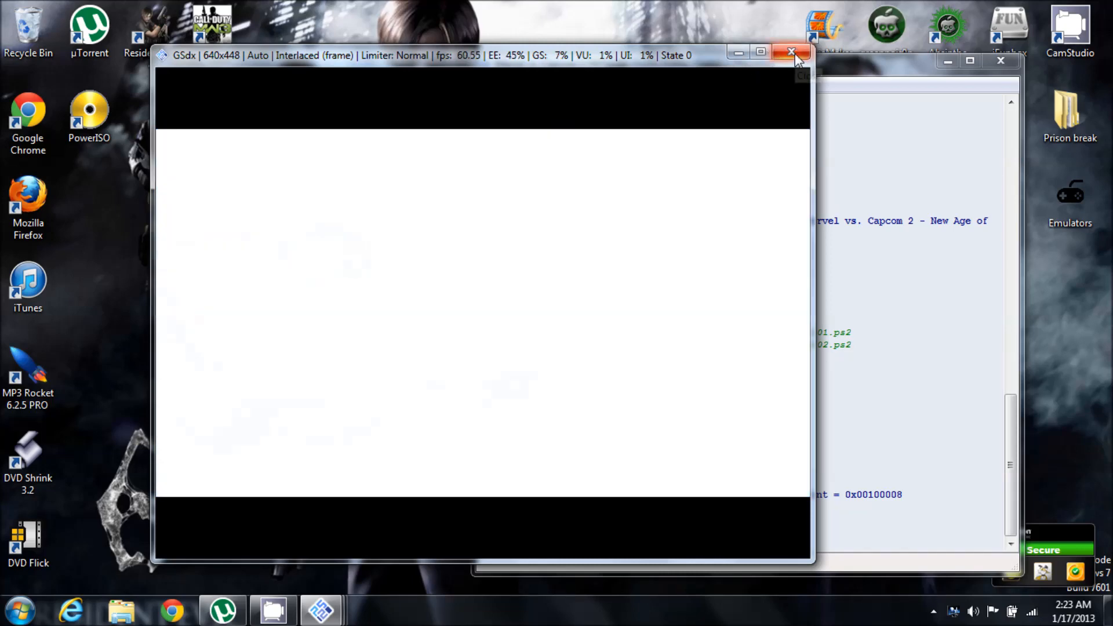
pyautogui.click(791, 53)
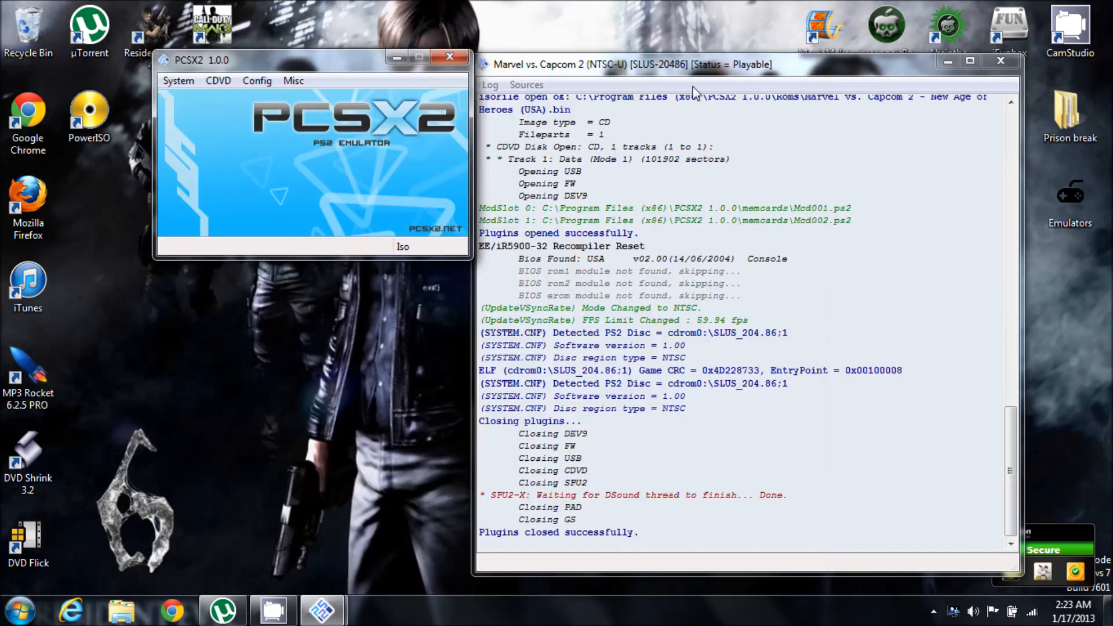
pyautogui.moveTo(336, 60); pyautogui.dragTo(287, 34)
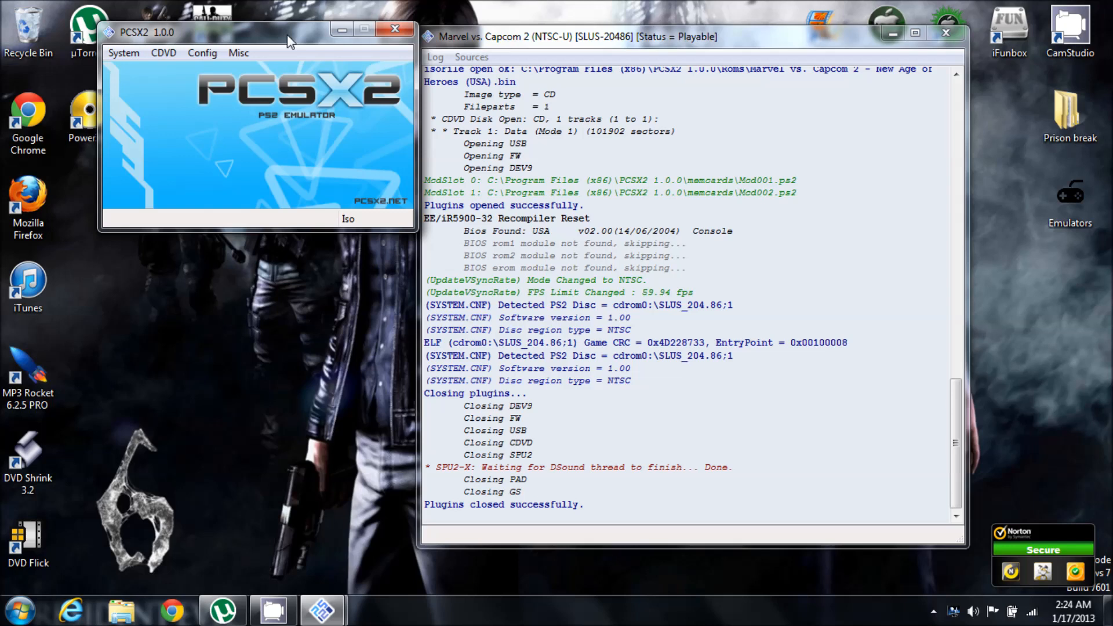
pyautogui.press('alt')
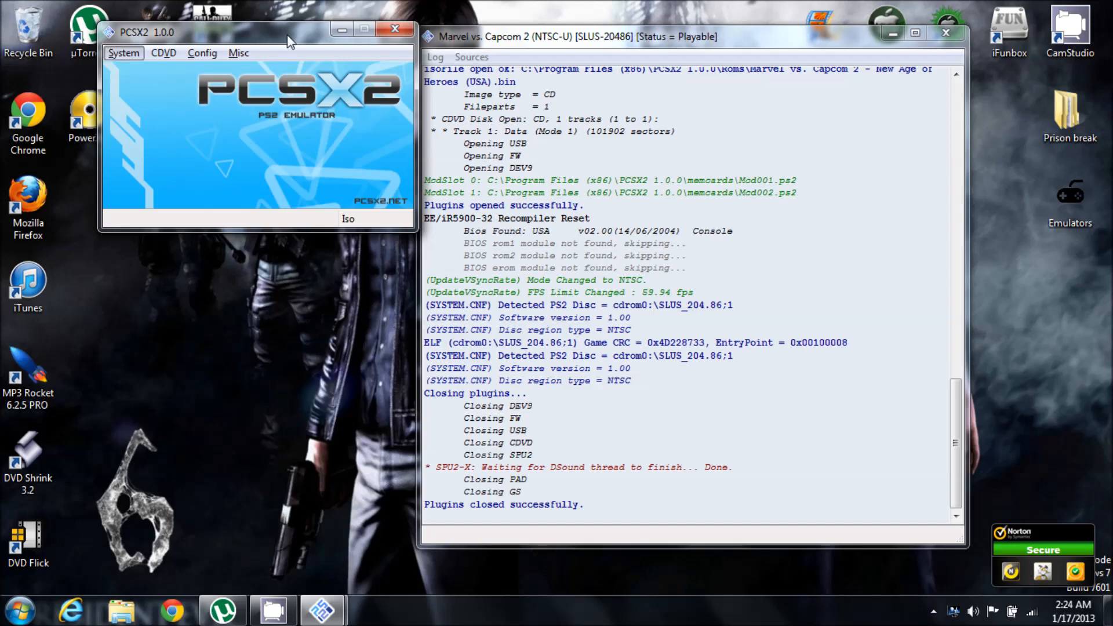